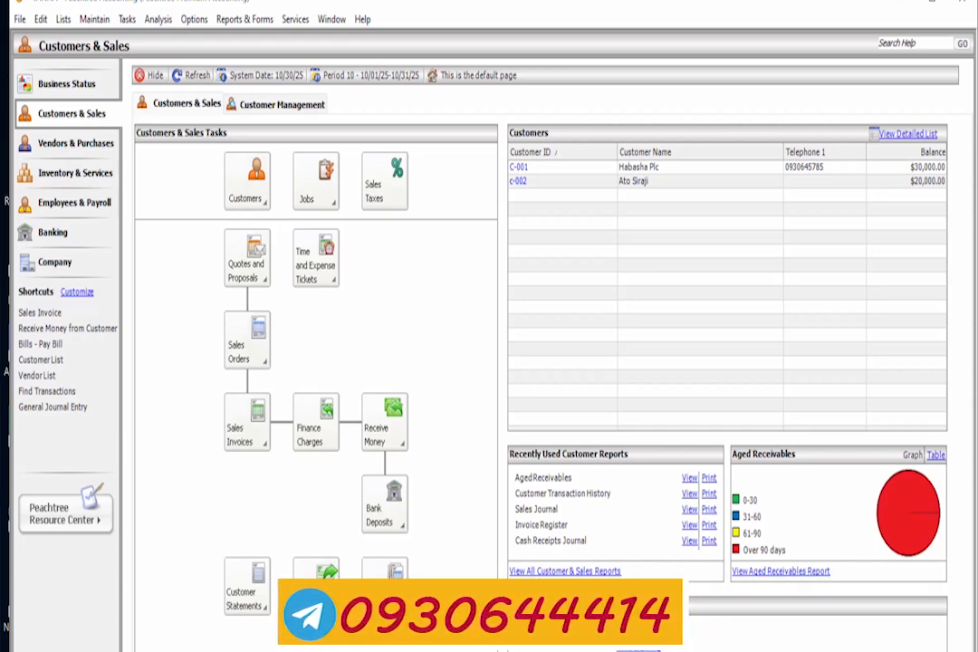
Open the Maintain Customers/Prospects window and maximize it
left_click(94, 19)
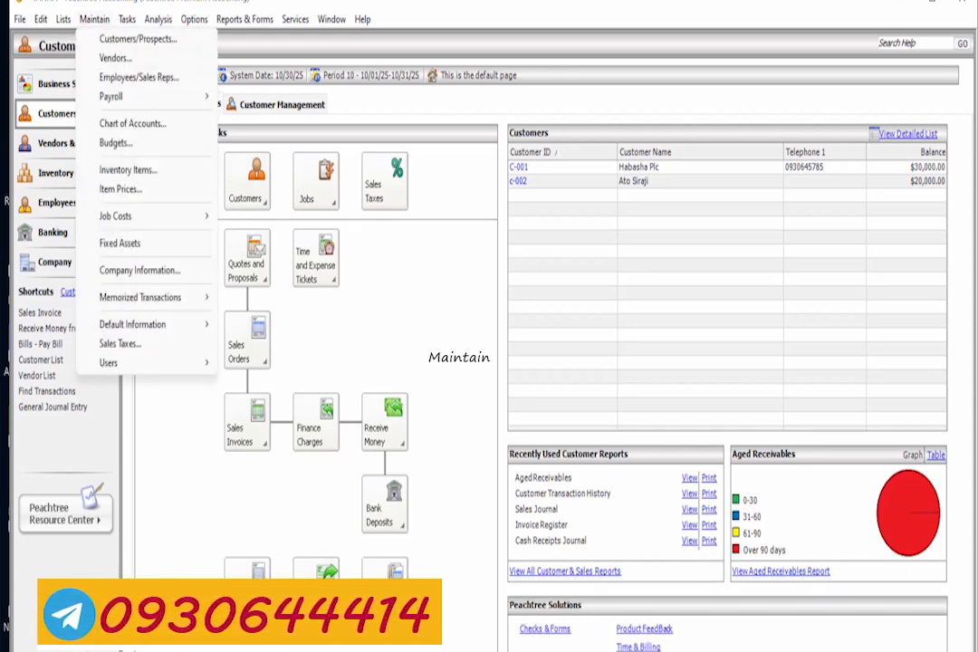
left_click(137, 39)
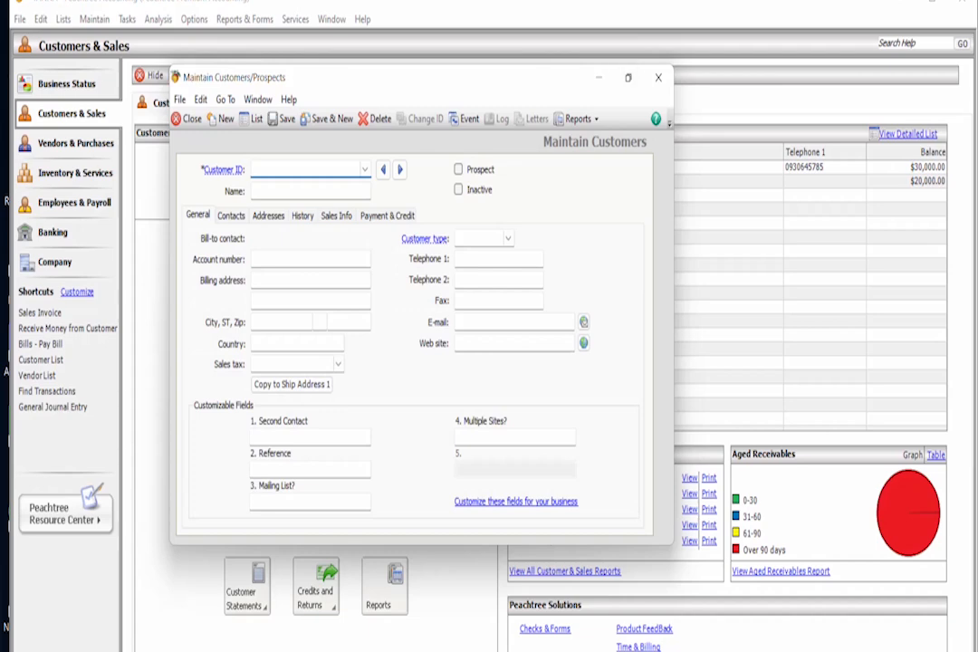
left_click(628, 78)
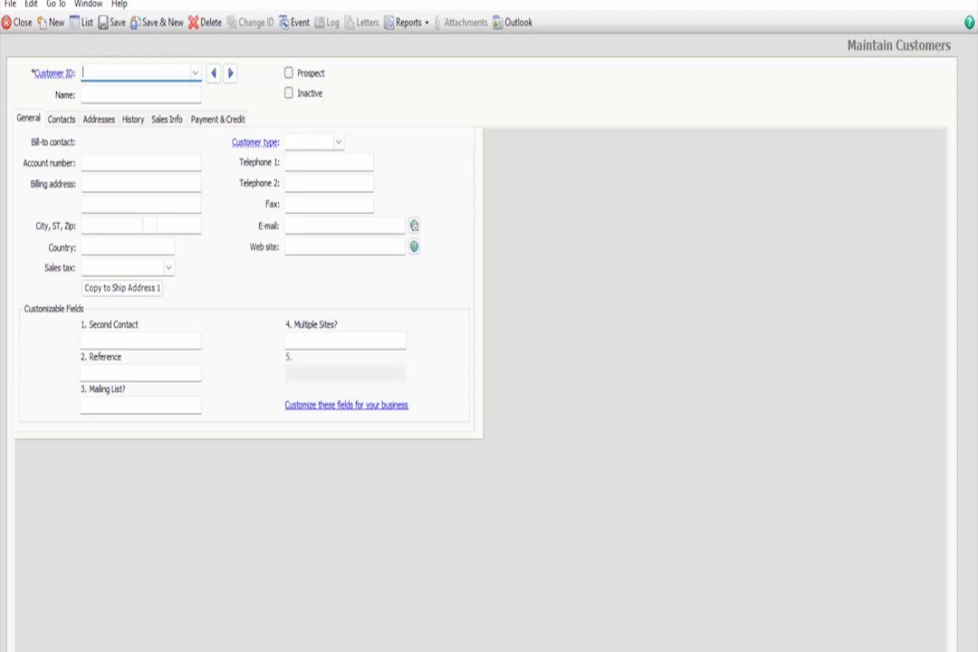
Start a new customer record with ID C-005 and name Buna PLC
left_click(166, 119)
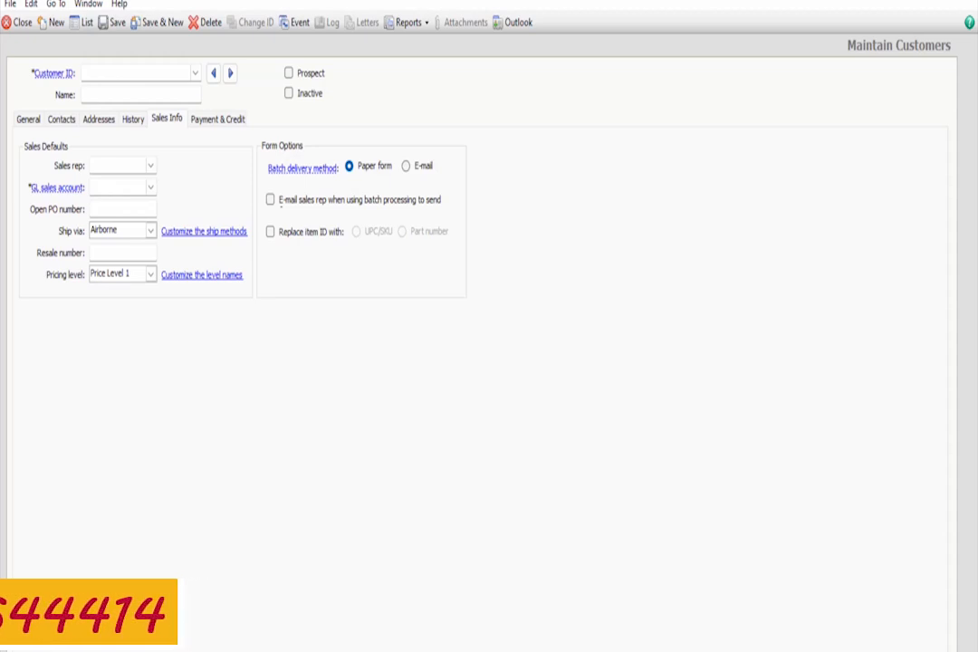
left_click(128, 73)
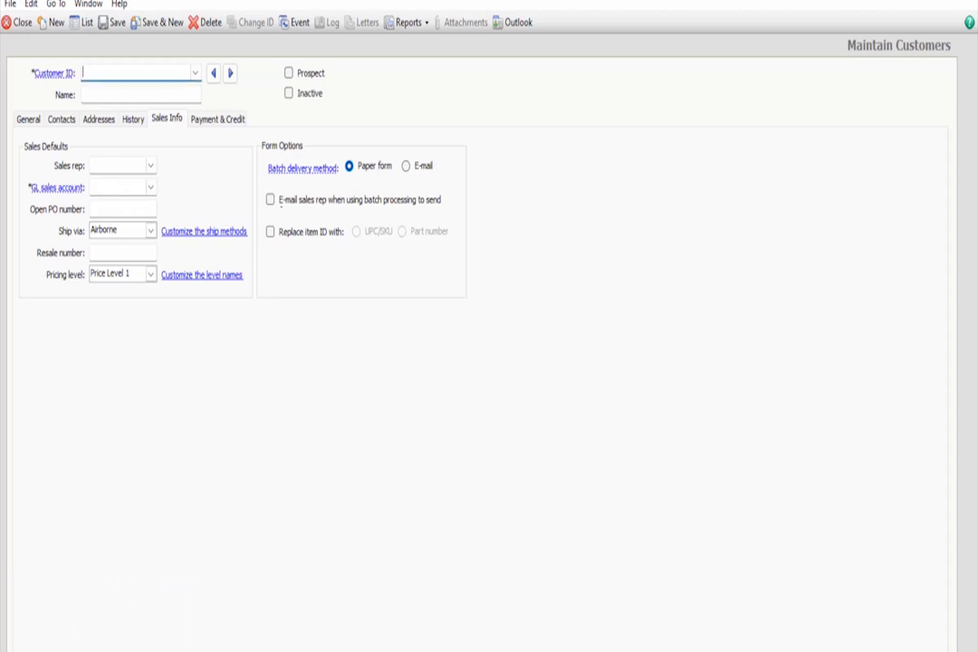
type("C-005")
key("Tab")
type("Buna")
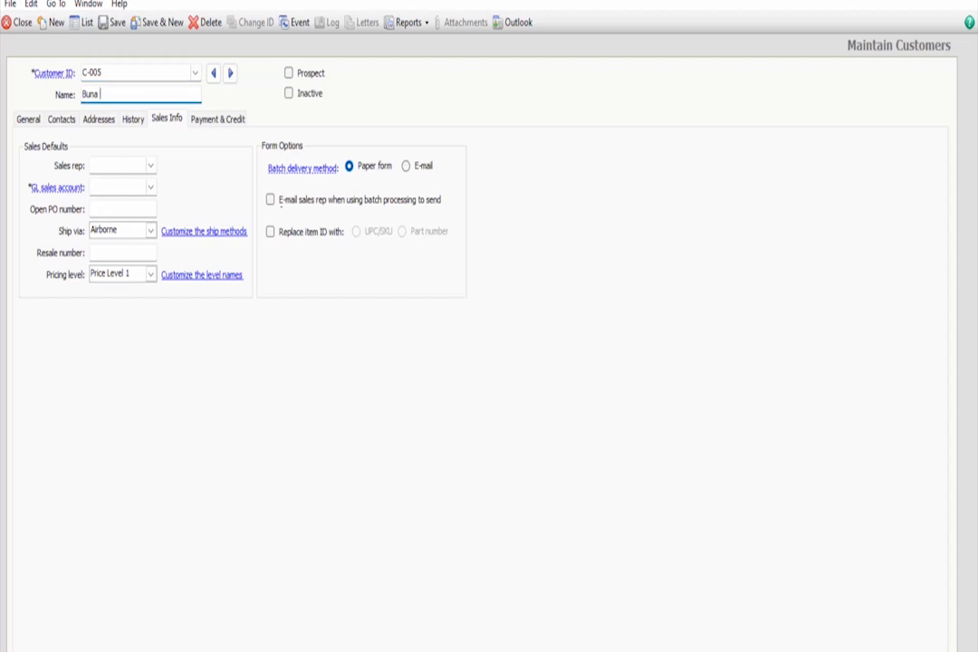
type(" PLC")
Set the customer's GL sales account to 4000 sales
left_click(94, 186)
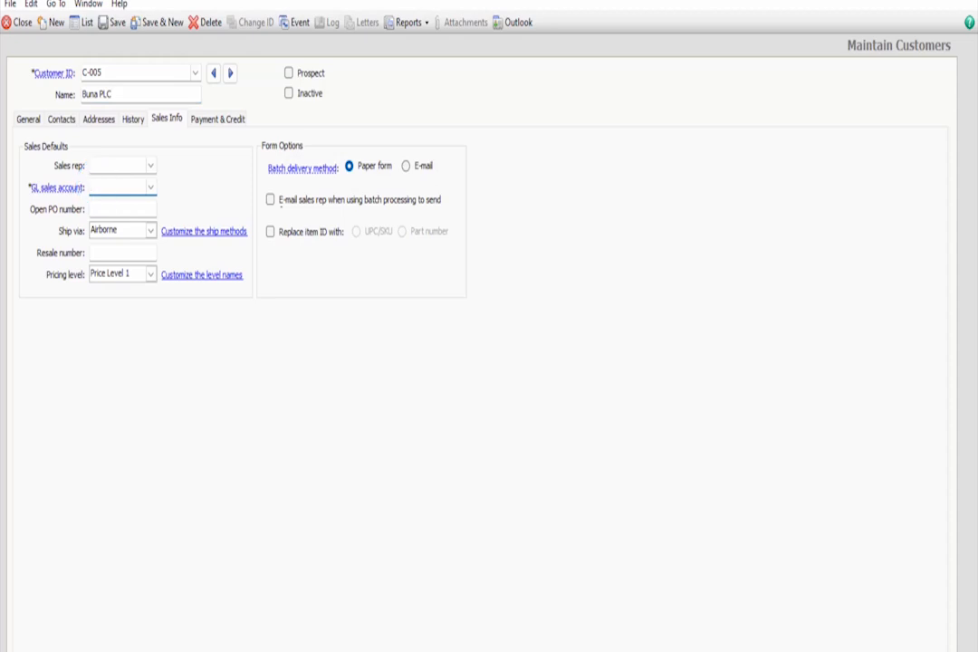
left_click(150, 186)
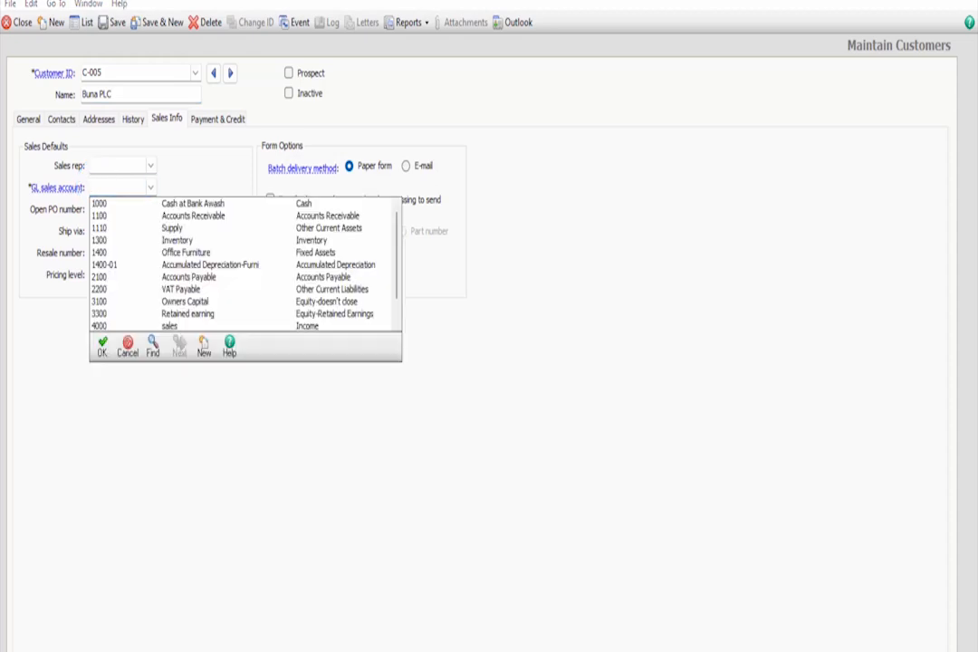
double_click(169, 325)
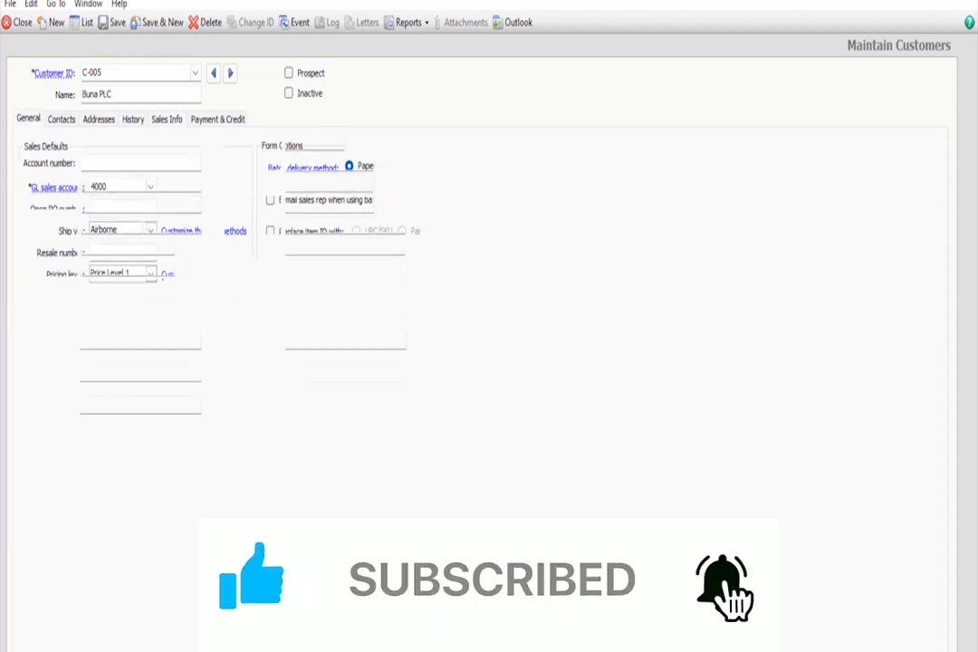
Set the customer's city to AA and country to Ethiopia
left_click(106, 225)
type("AA")
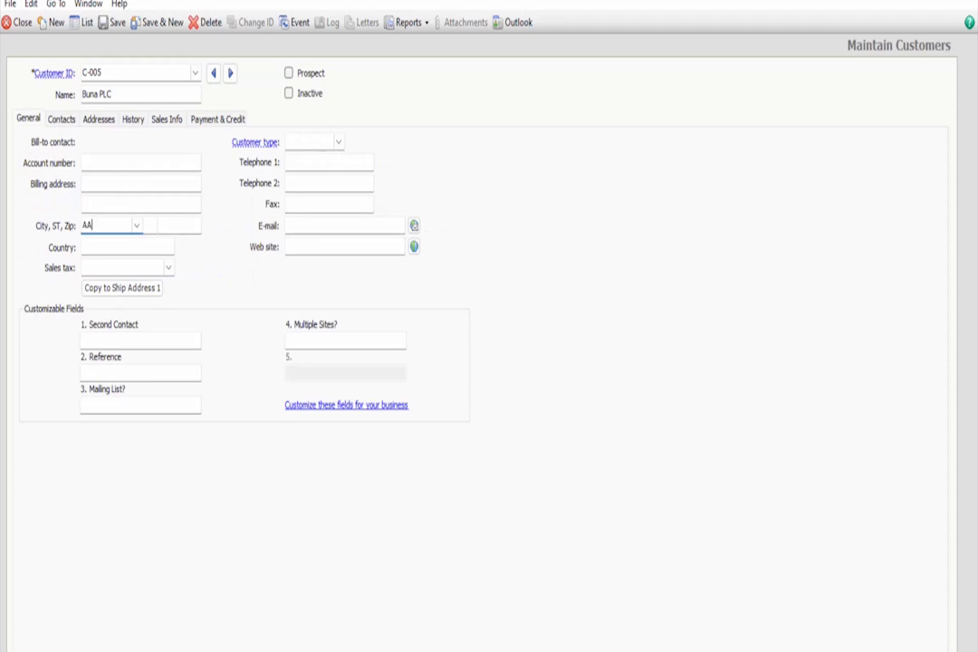
left_click(123, 246)
type("Ethiopi")
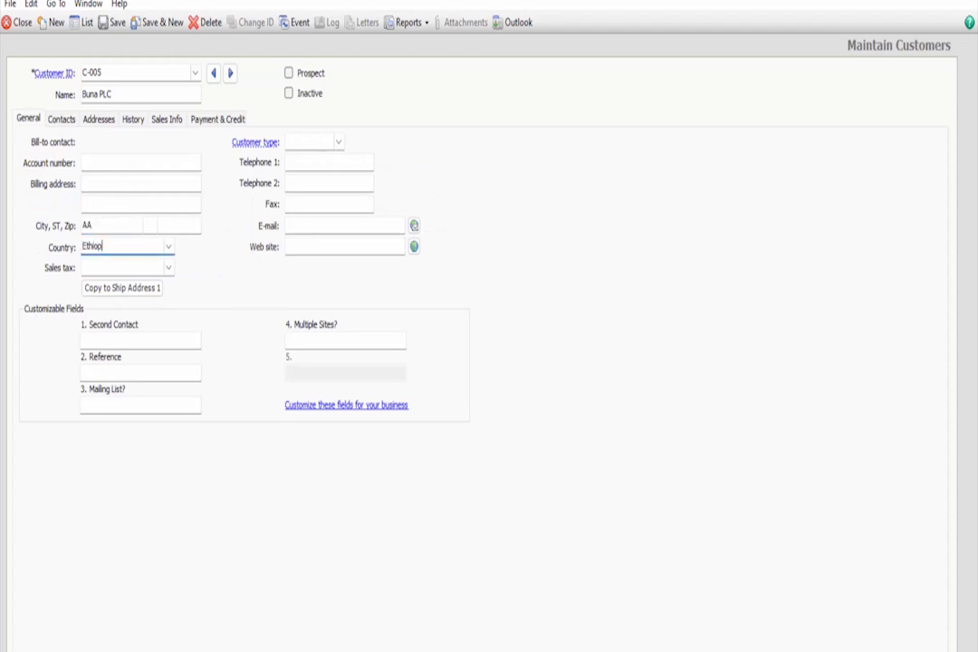
type("a")
Set the customer type to Retailer, enter the customer's first telephone number, and save the new customer
left_click(308, 142)
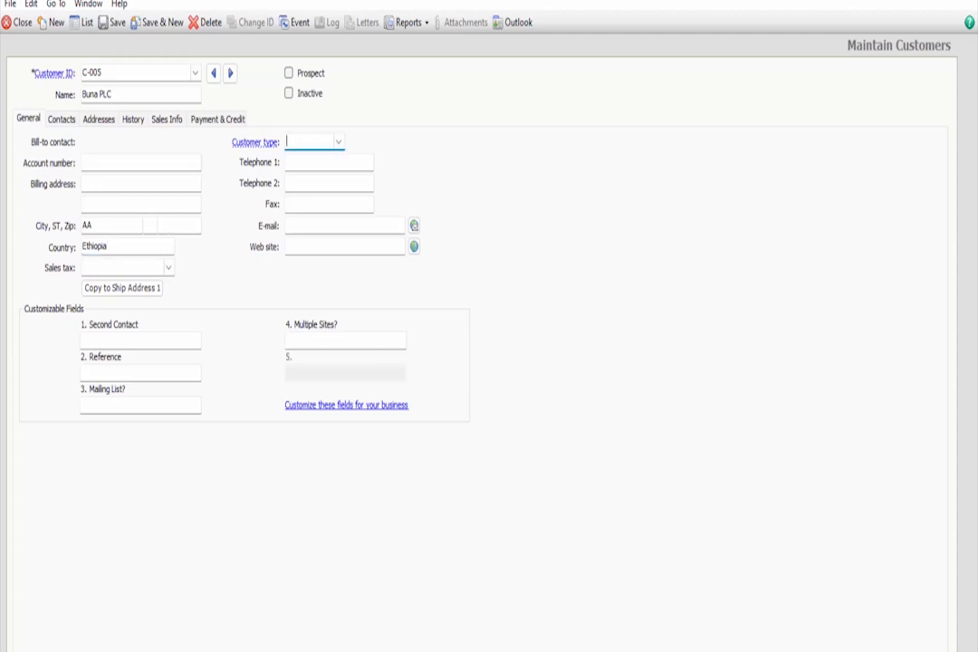
type("Retailer")
left_click(308, 162)
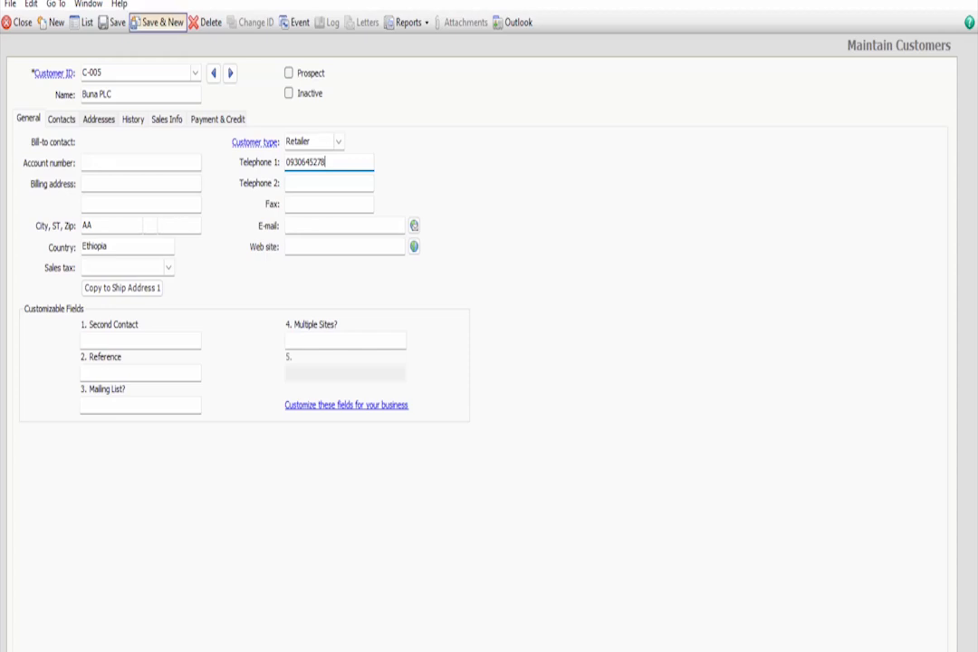
left_click(158, 22)
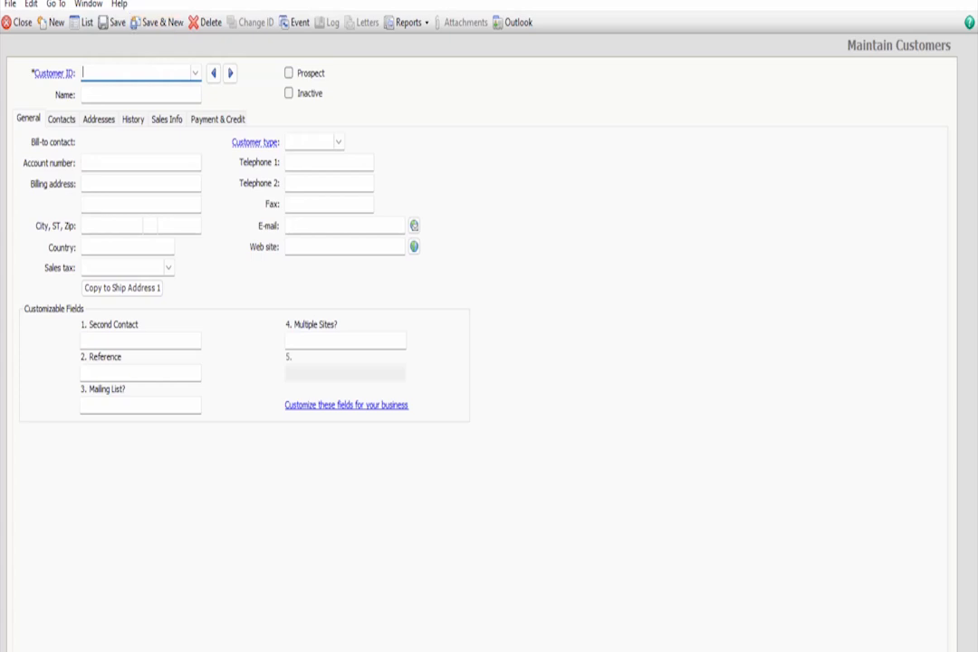
Open the customer beginning balances and go to the invoices for C-005 Buna PLC
left_click(133, 119)
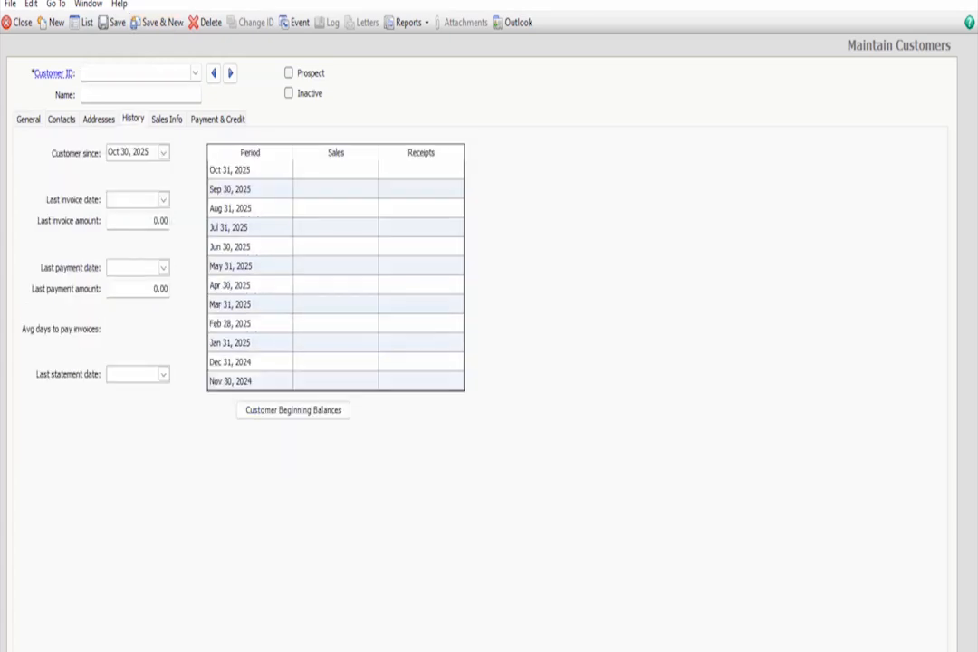
left_click(306, 410)
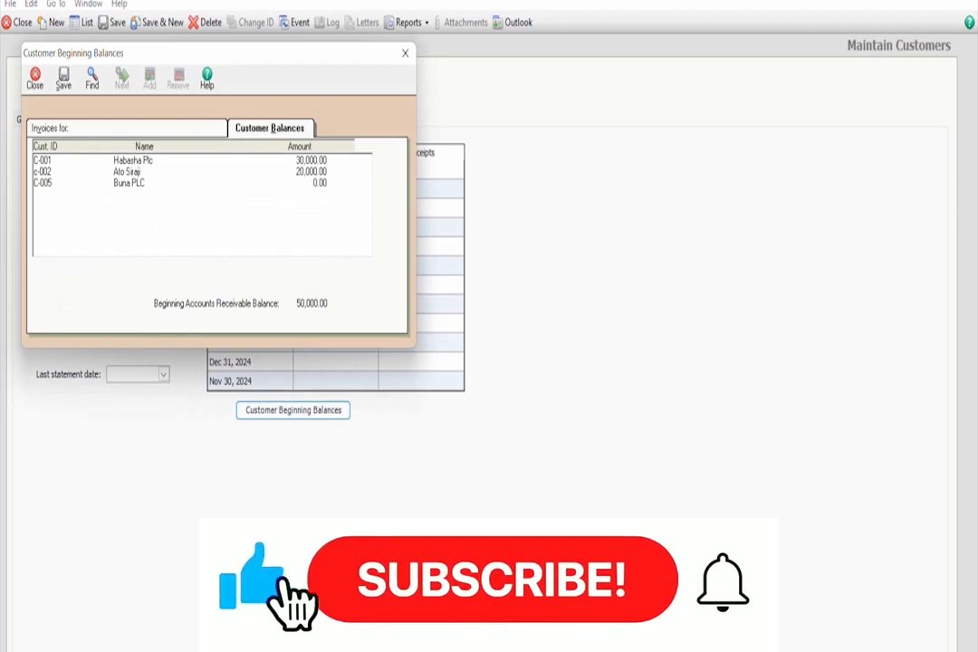
left_click_drag(217, 54, 299, 88)
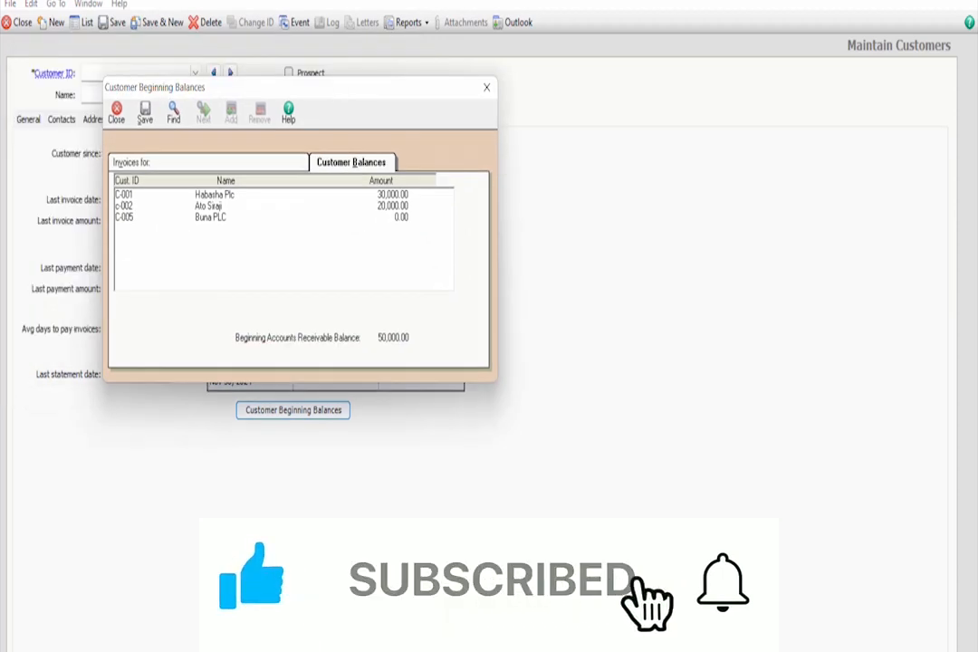
left_click(211, 217)
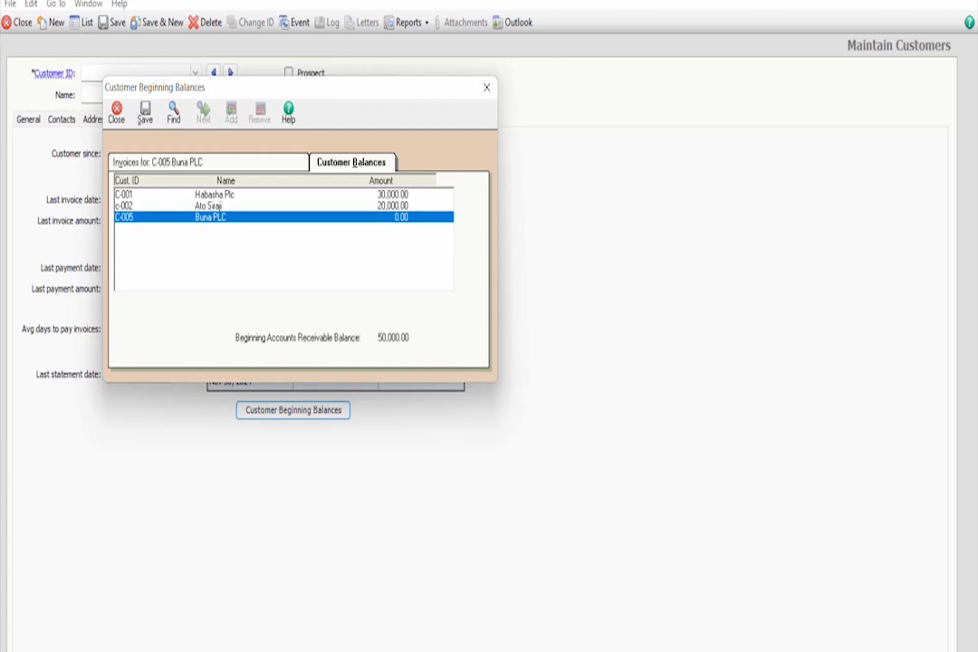
left_click(167, 162)
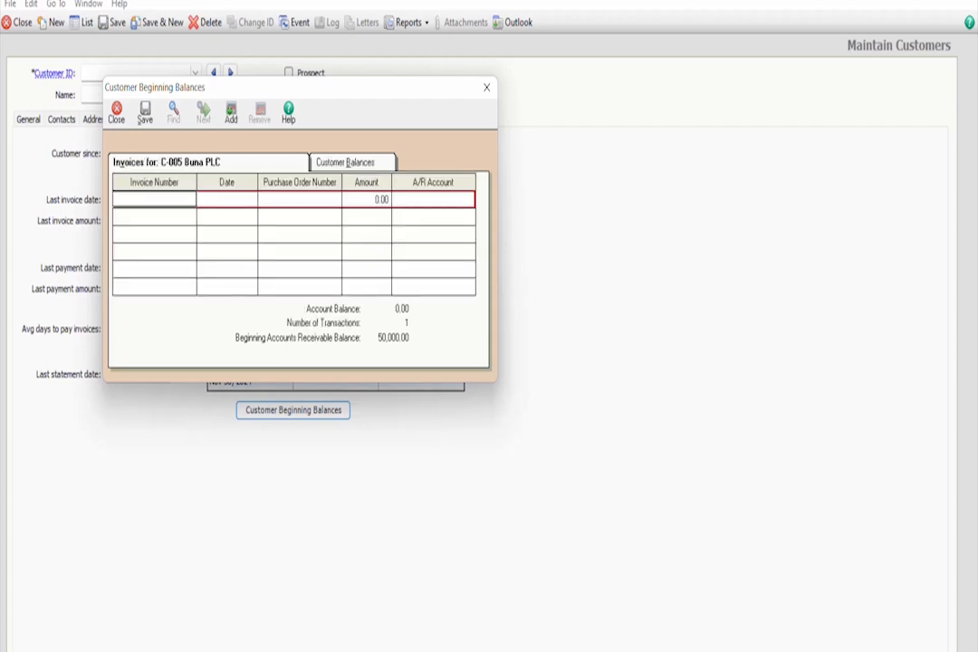
Enter a beginning-balance invoice numbered 067 dated 12/31/2024
type("005")
key("BackSpace")
type("7")
key("Tab")
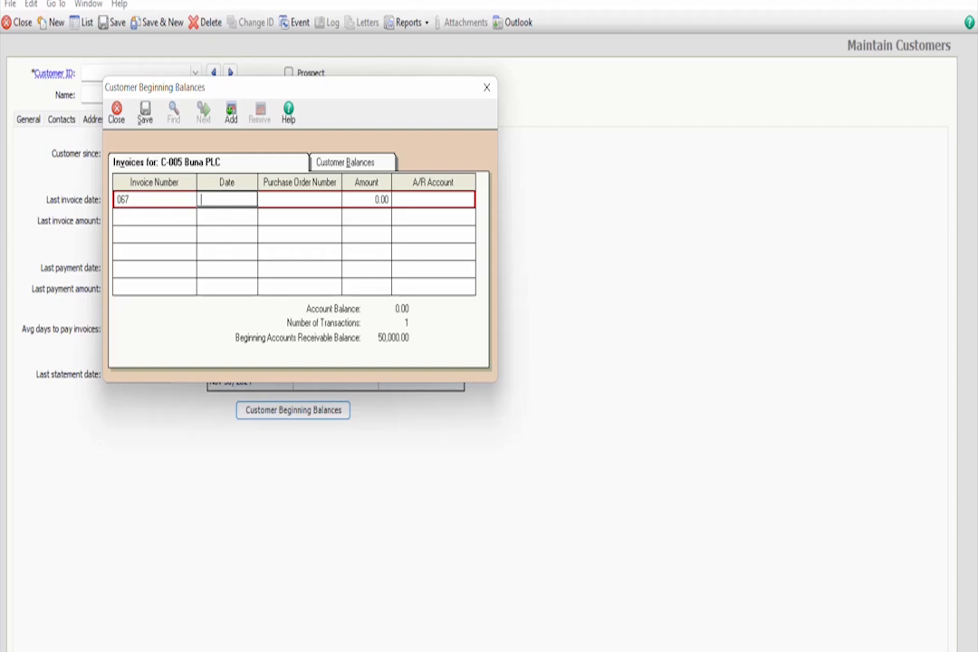
type("12/31/2024")
key("Tab")
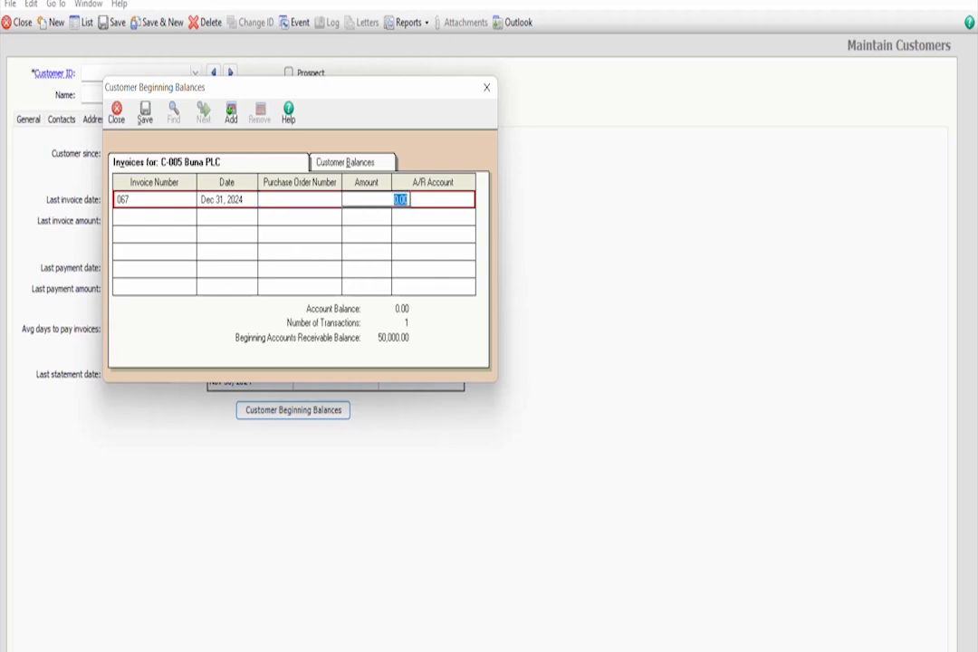
Set the invoice amount to 5,000 with A/R account 1100, then save and close the beginning balances
type("5000")
key("Tab")
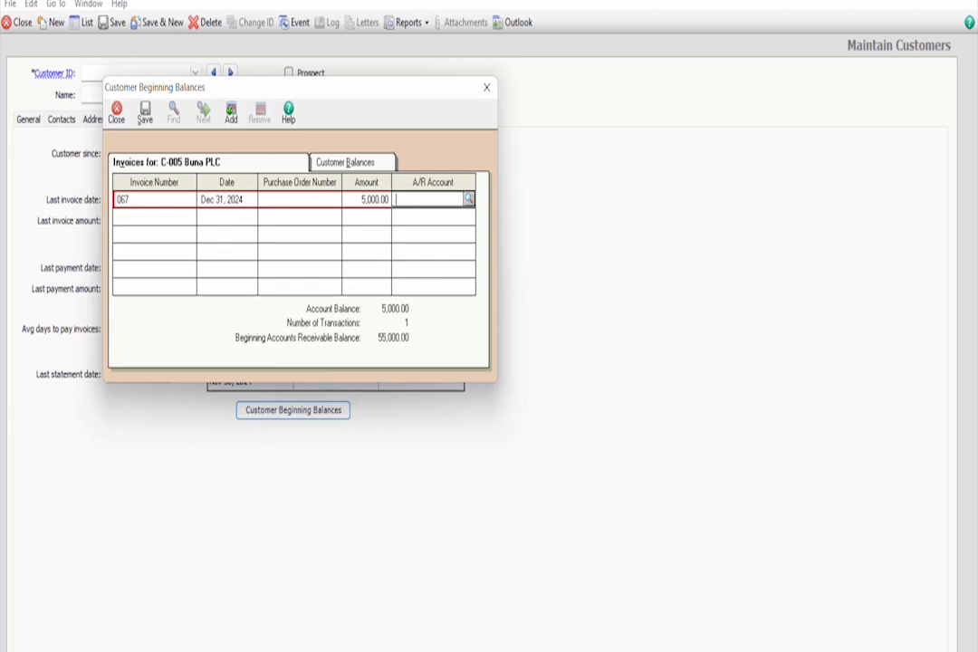
left_click(469, 198)
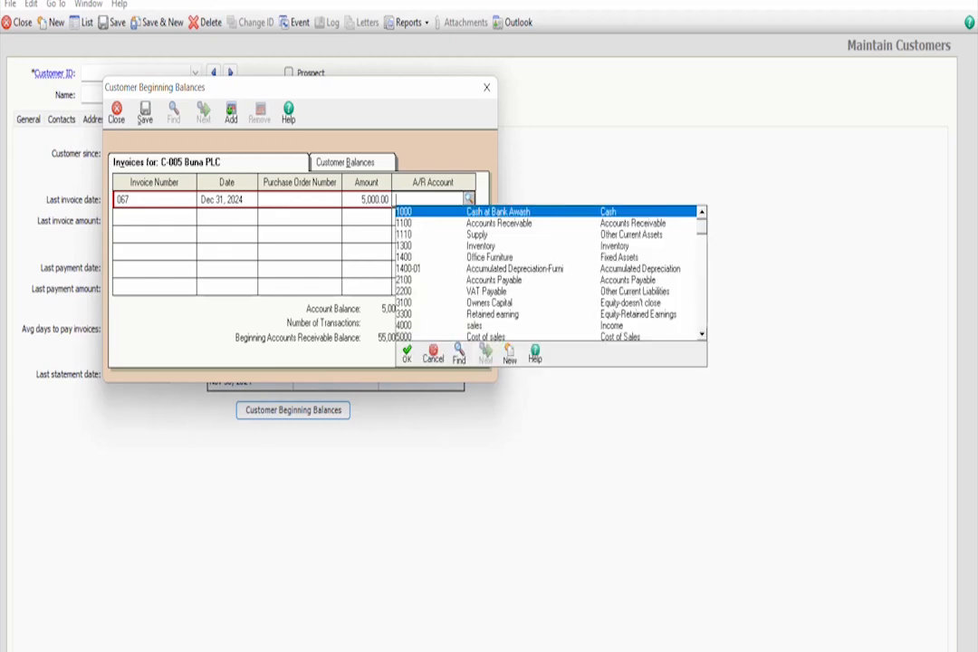
key("Down")
key("Return")
key("Return")
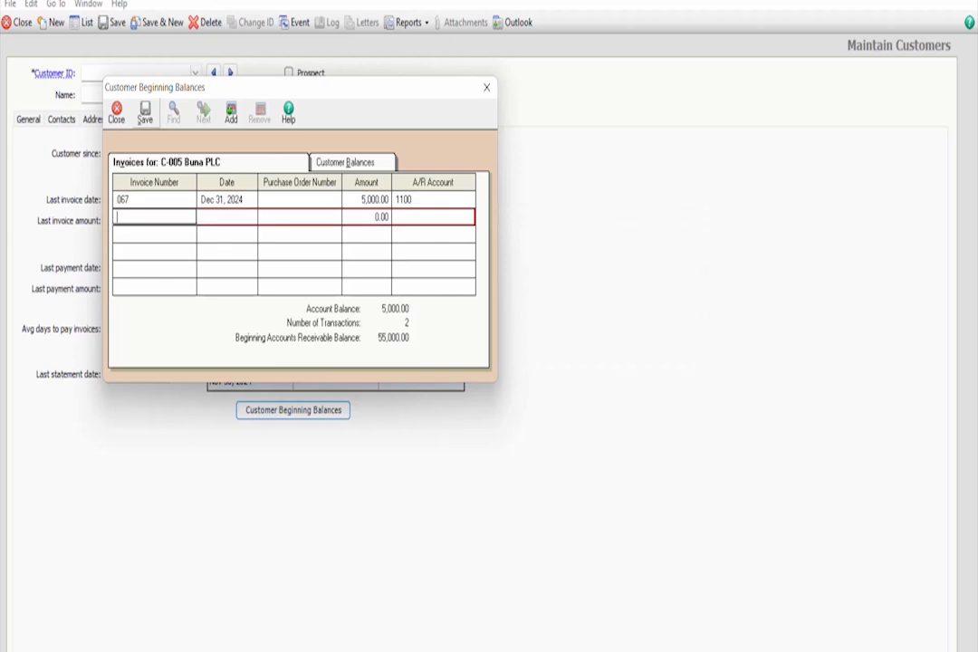
left_click(144, 113)
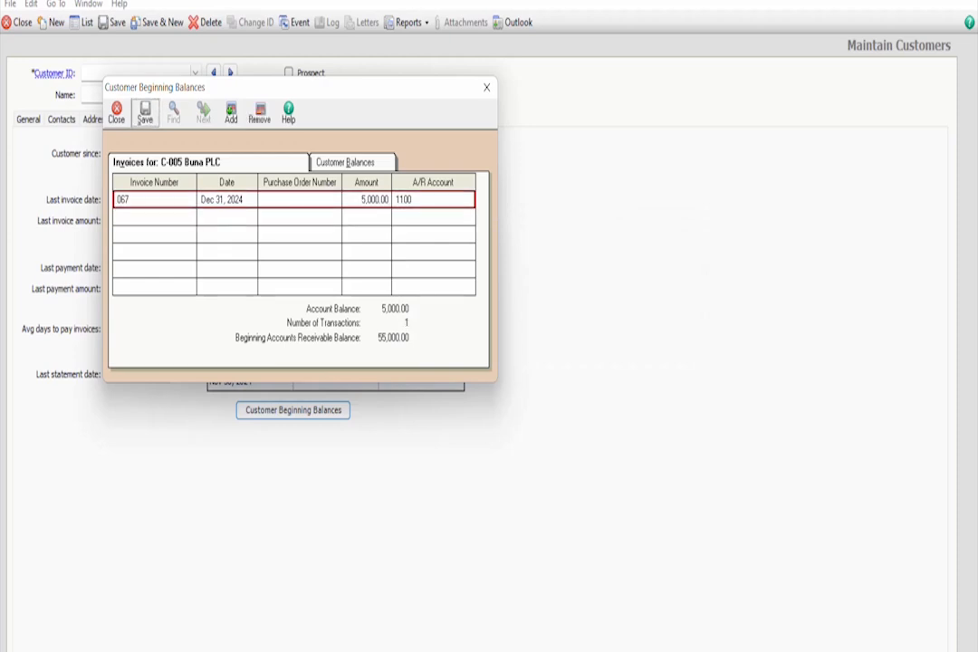
left_click(116, 113)
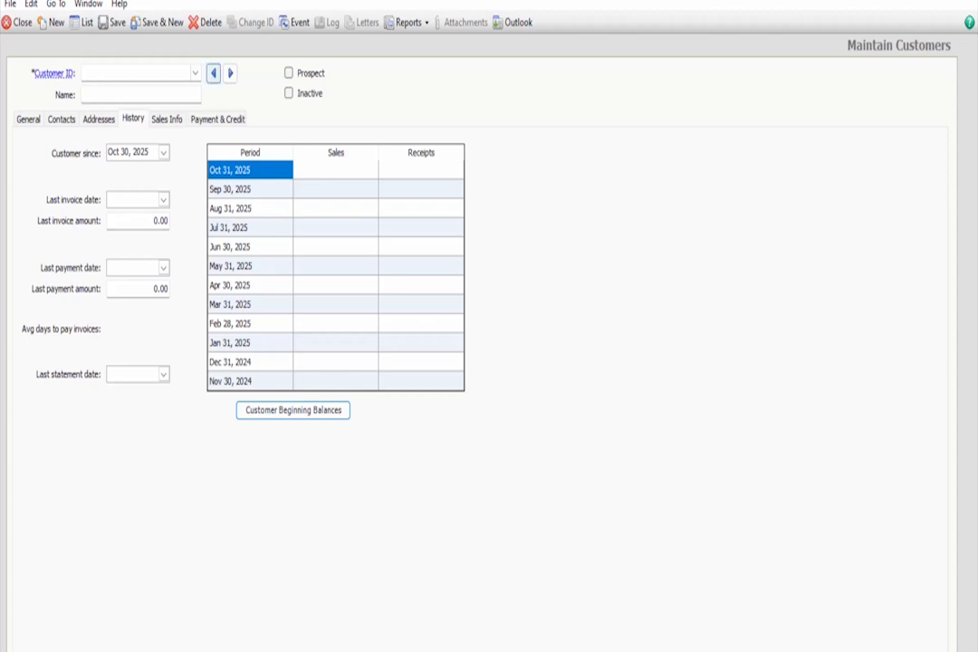
Step through the customer records to review each customer's history
left_click(230, 73)
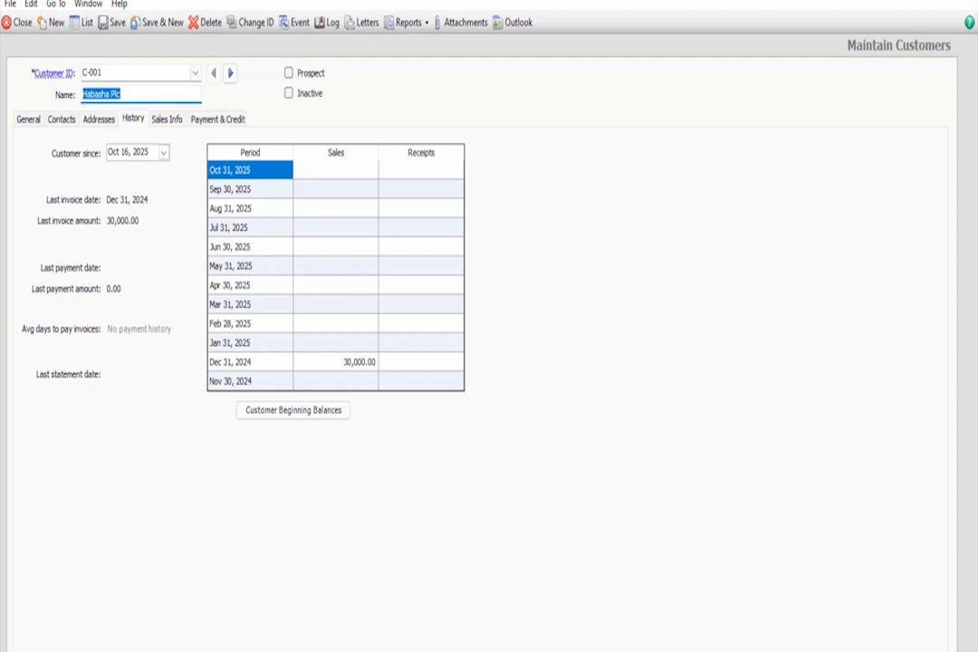
left_click(28, 120)
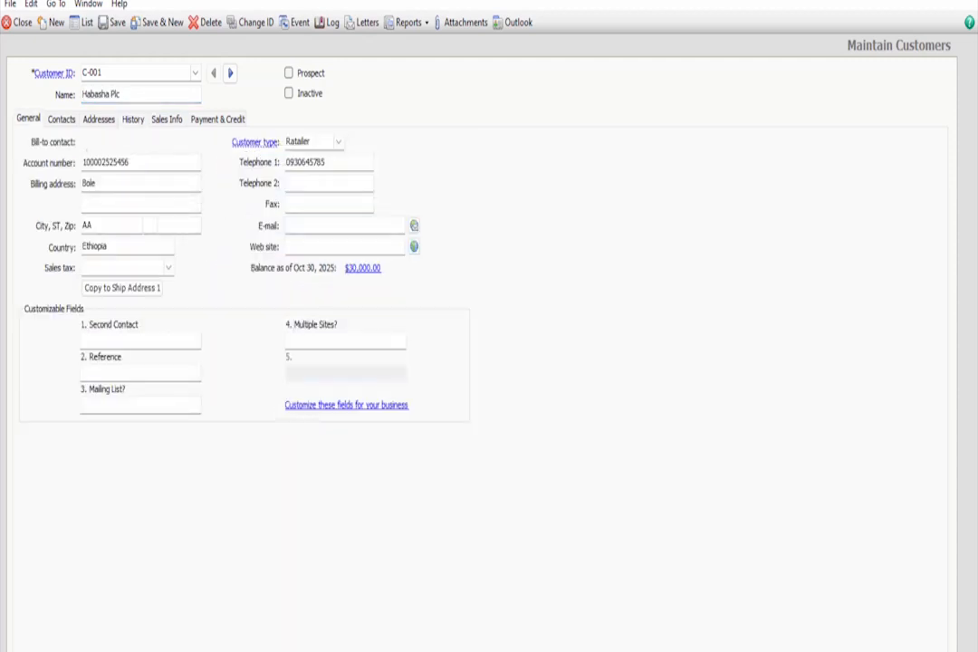
left_click(133, 119)
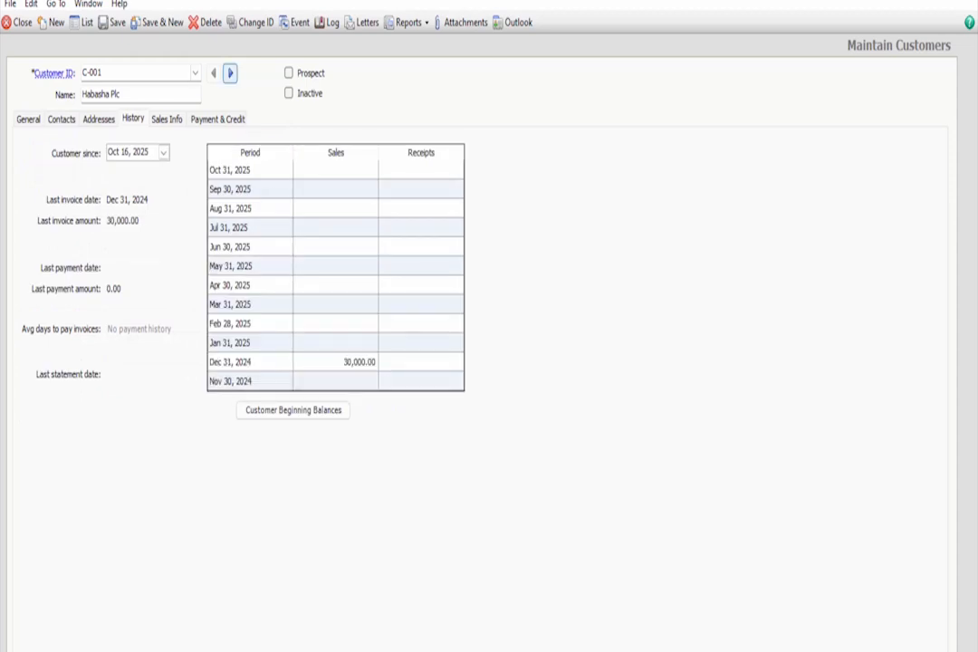
left_click(230, 73)
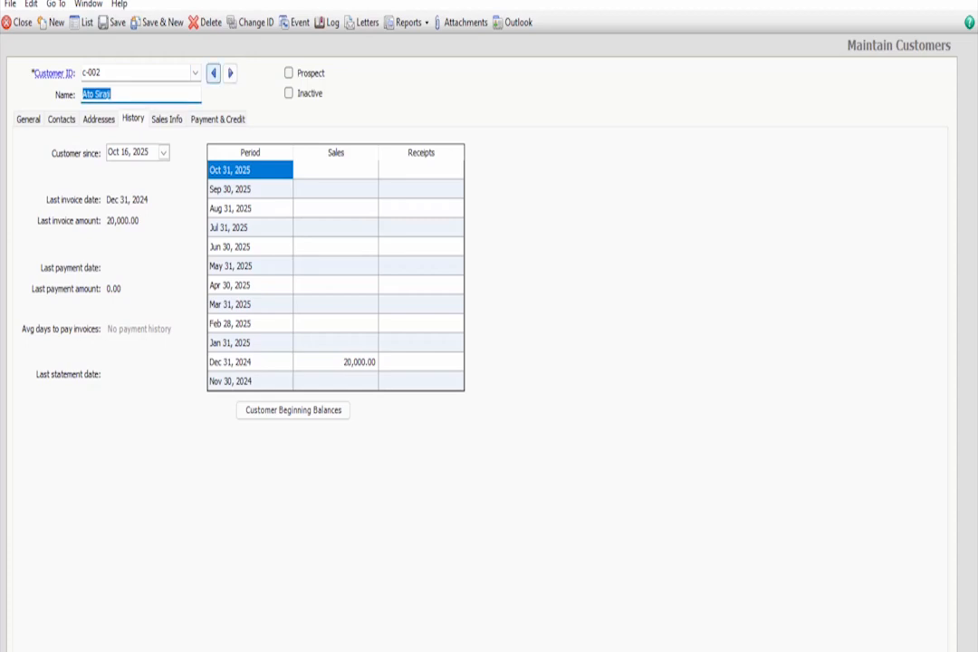
left_click(230, 74)
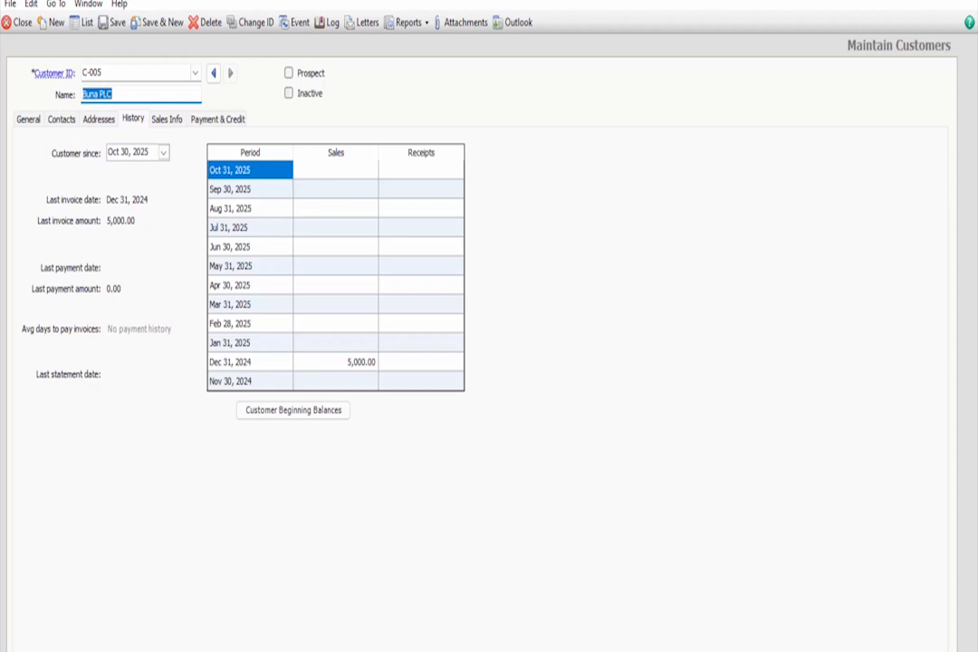
Toggle Buna PLC's Inactive status on and off
left_click(289, 94)
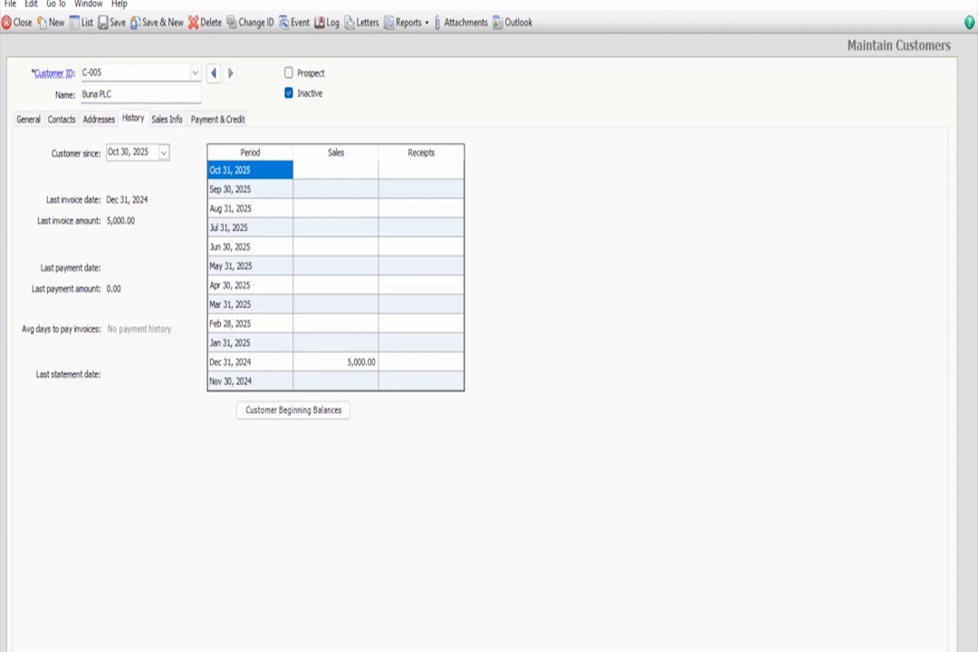
left_click(289, 93)
left_click(289, 93)
left_click(289, 93)
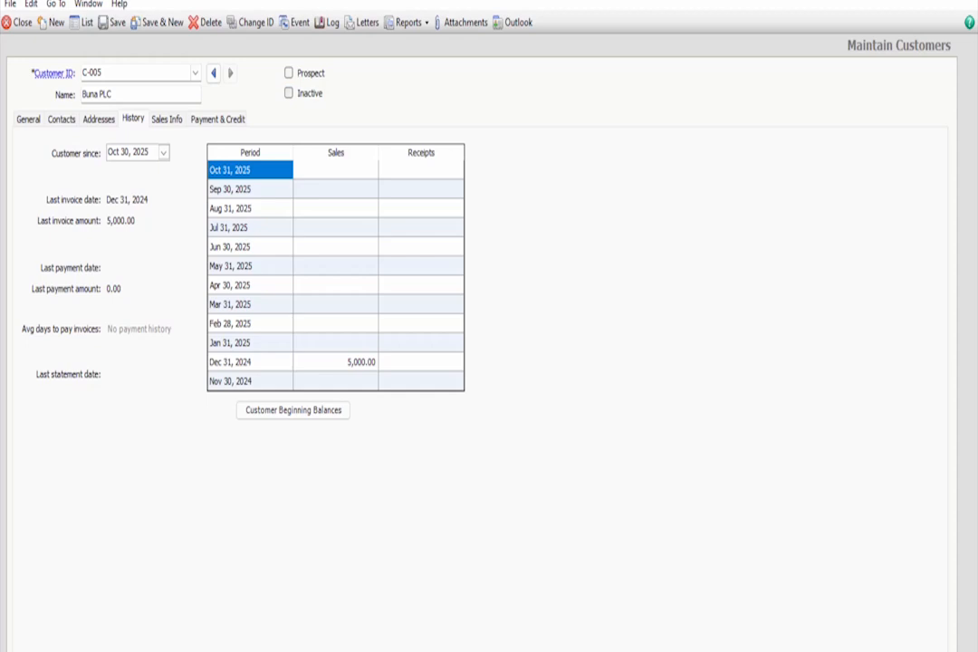